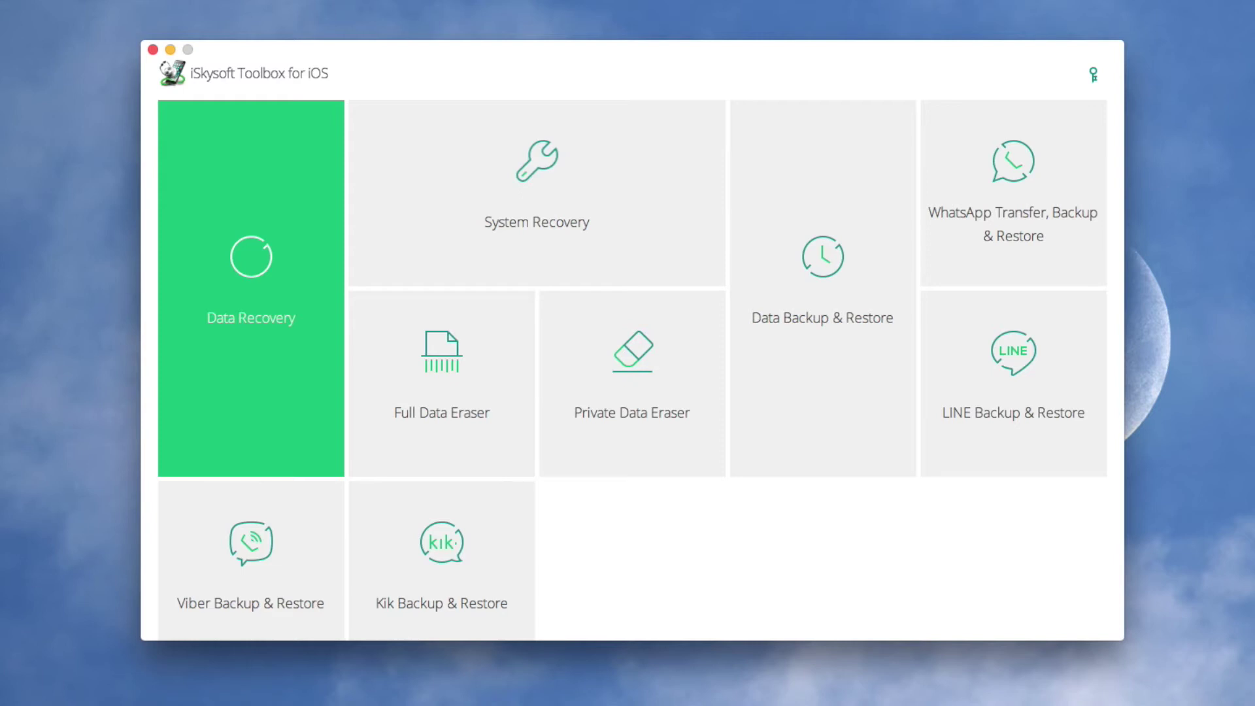
- In Data Recovery, scan the iPhone for only Calendar & Reminder, Call History and Notes & Attachments
click(311, 435)
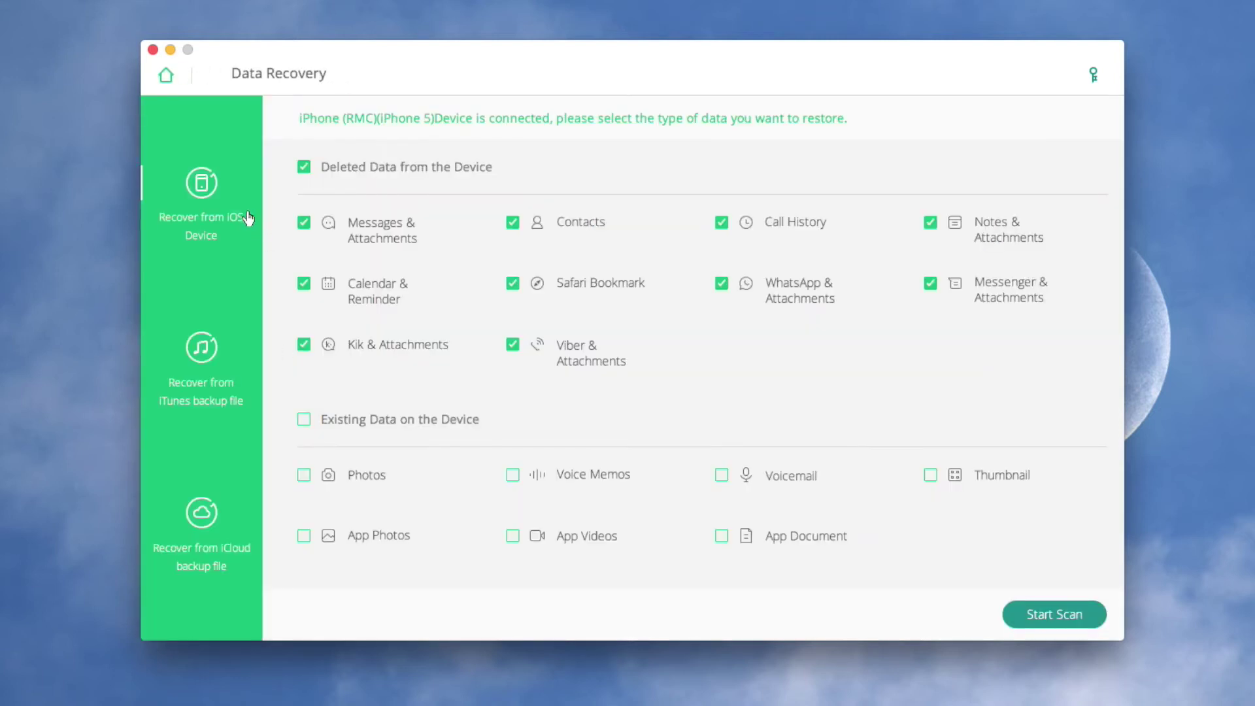
click(303, 168)
click(304, 284)
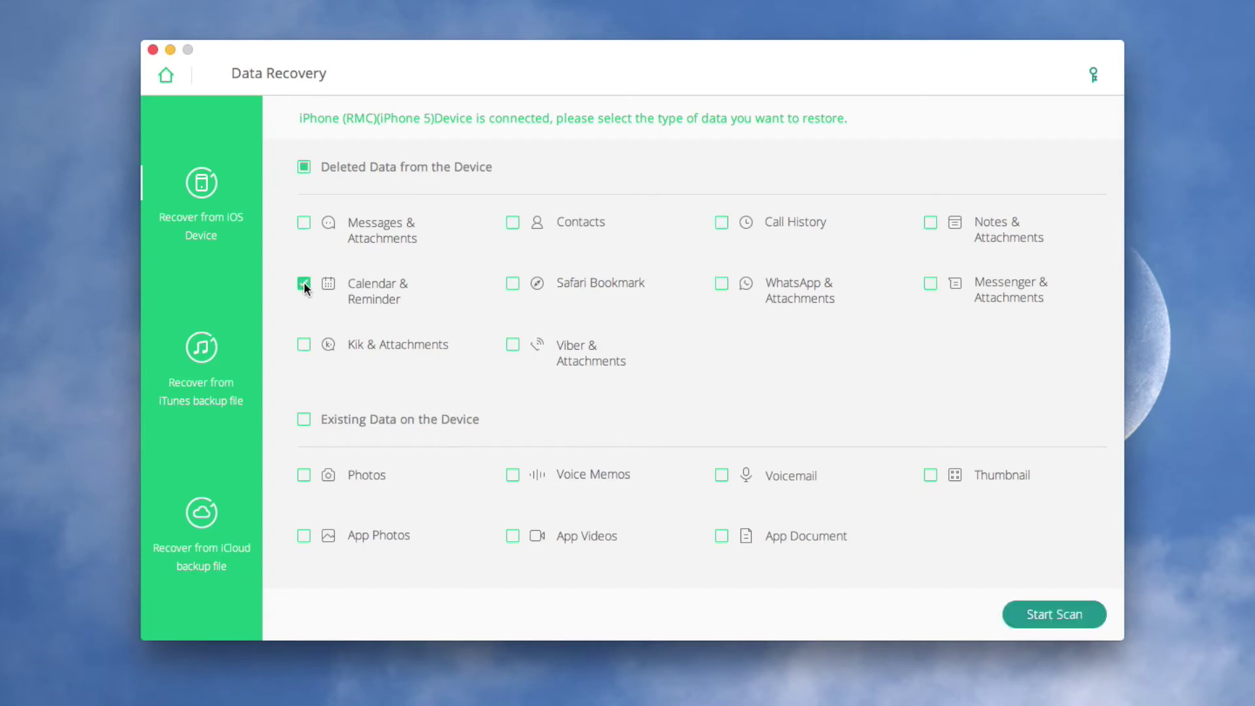
click(720, 223)
click(932, 224)
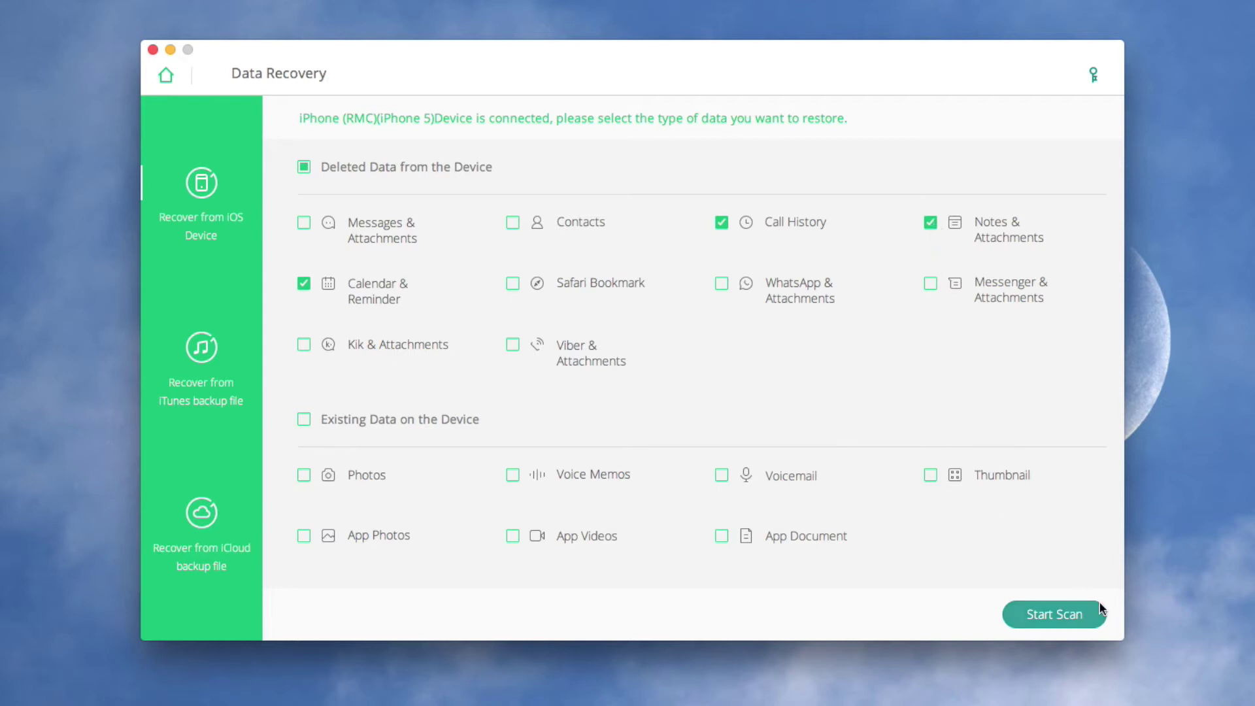
click(1054, 615)
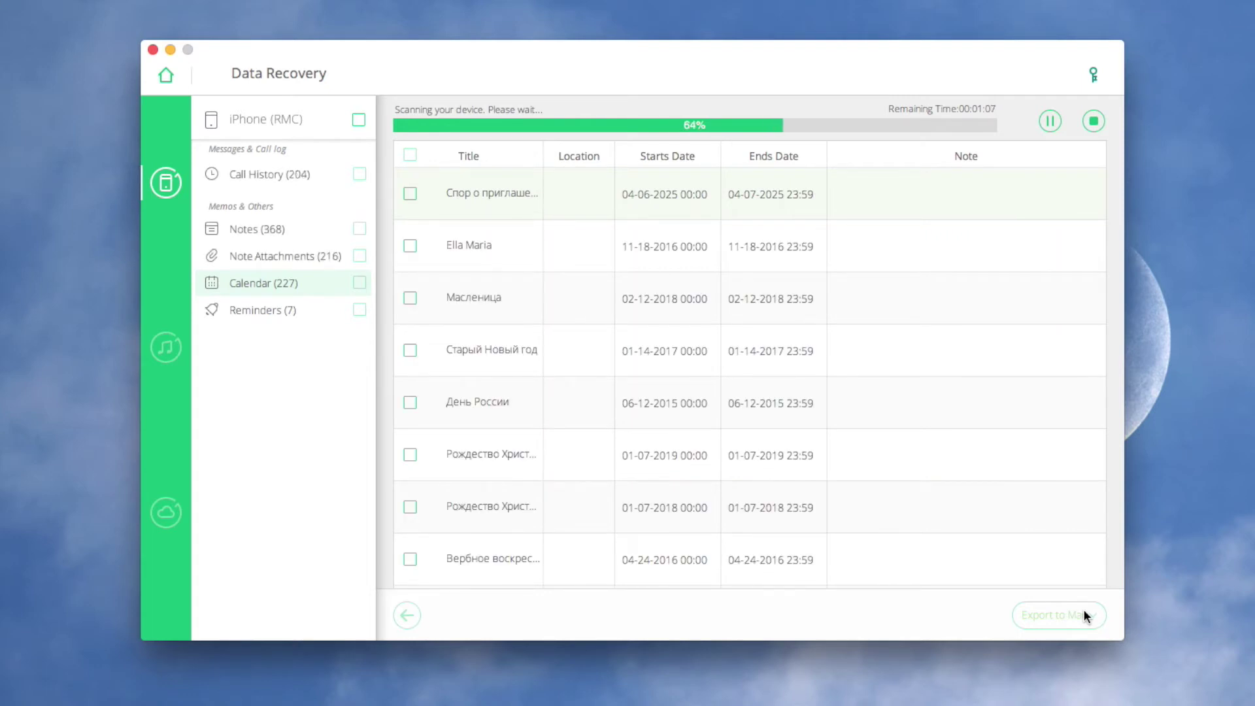
- Pause the scan and export three calendar entries, including Масленица and День России, to the Desktop
click(1049, 125)
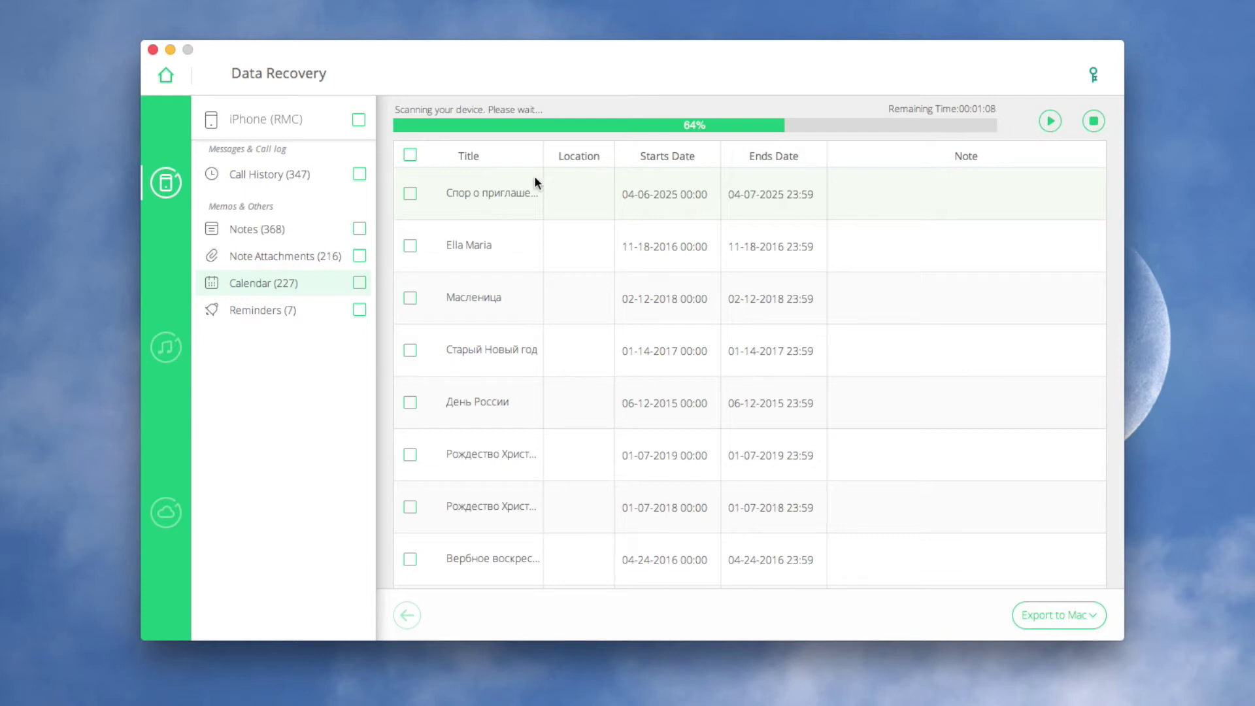
click(410, 251)
click(411, 302)
click(411, 302)
click(410, 405)
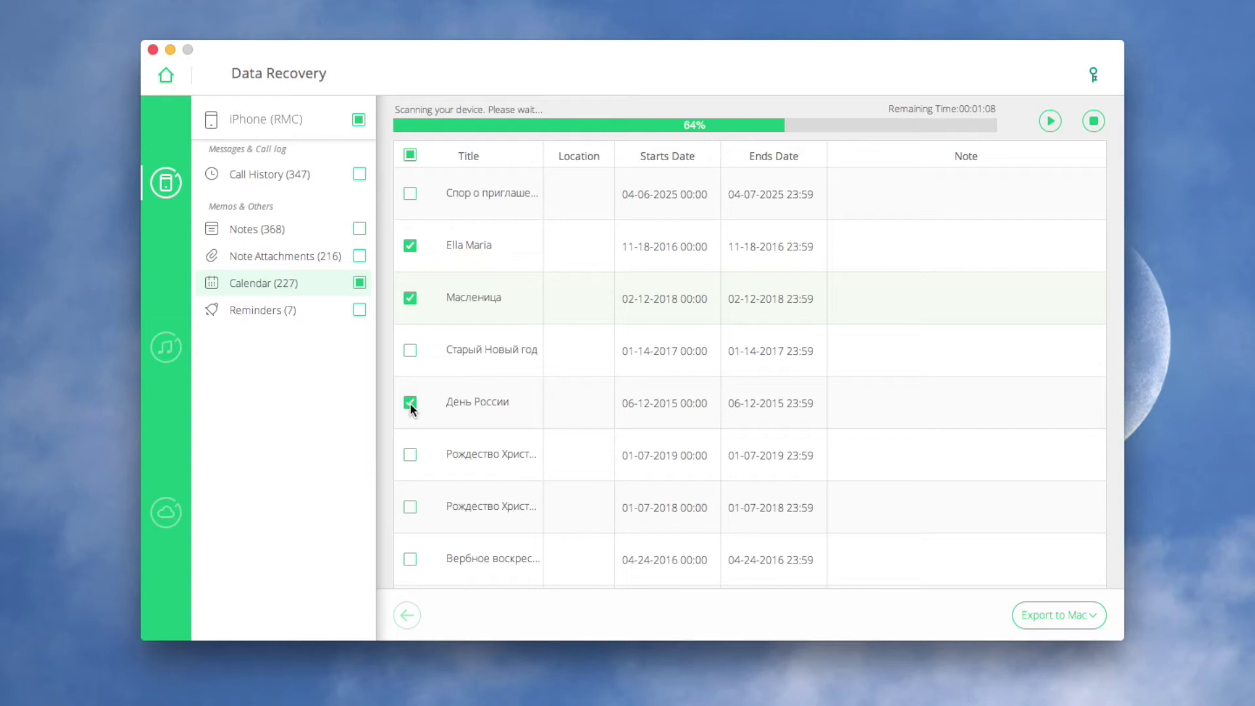
click(1063, 624)
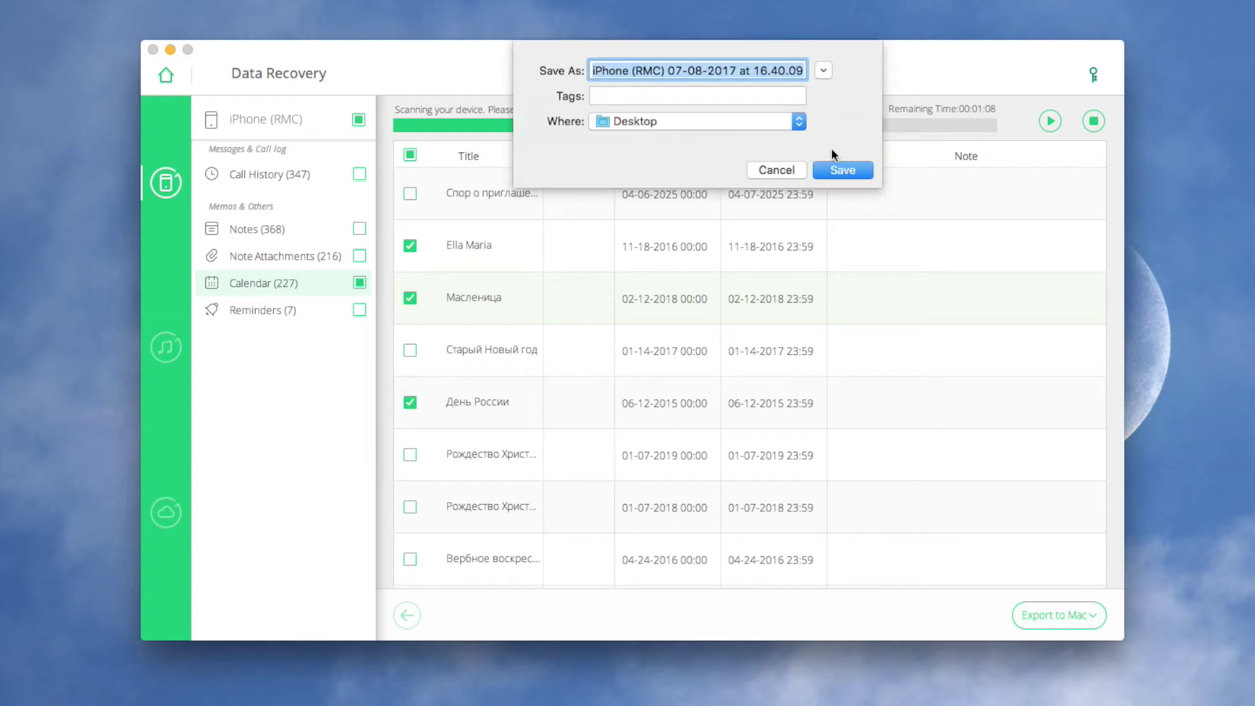
click(844, 170)
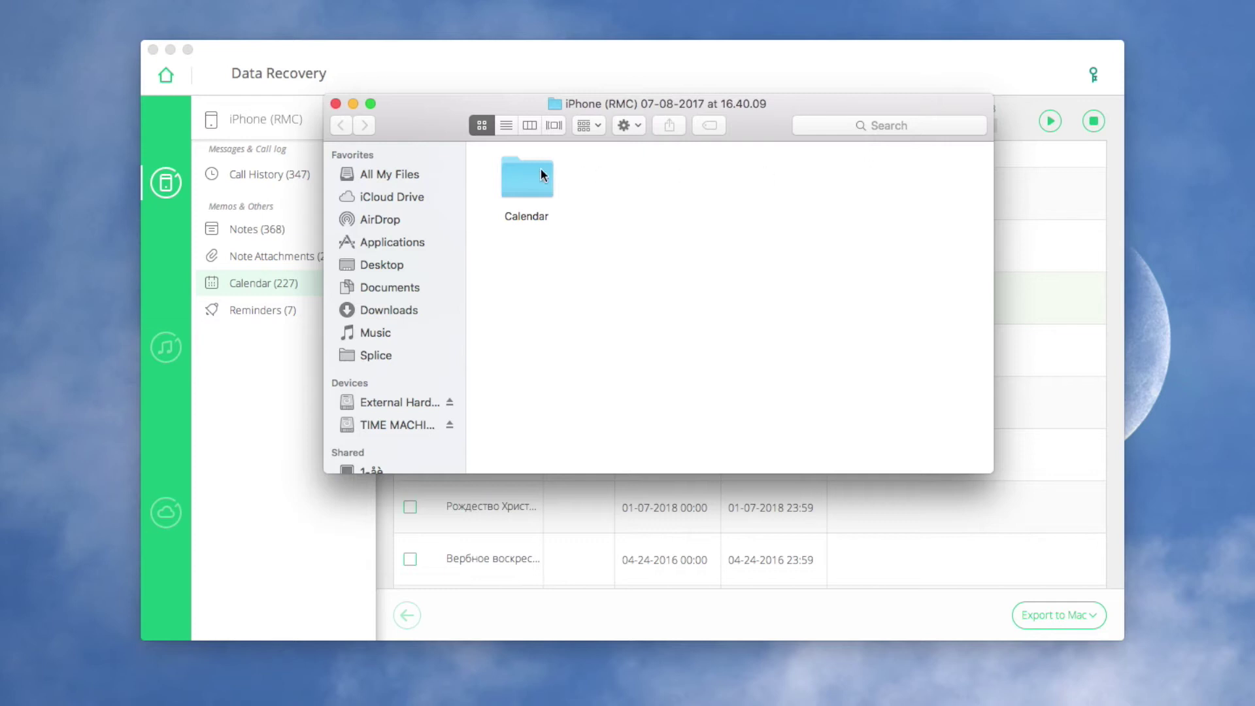
- Open the exported Calendar folder and select Calendar.html to confirm it exists
double_click(533, 171)
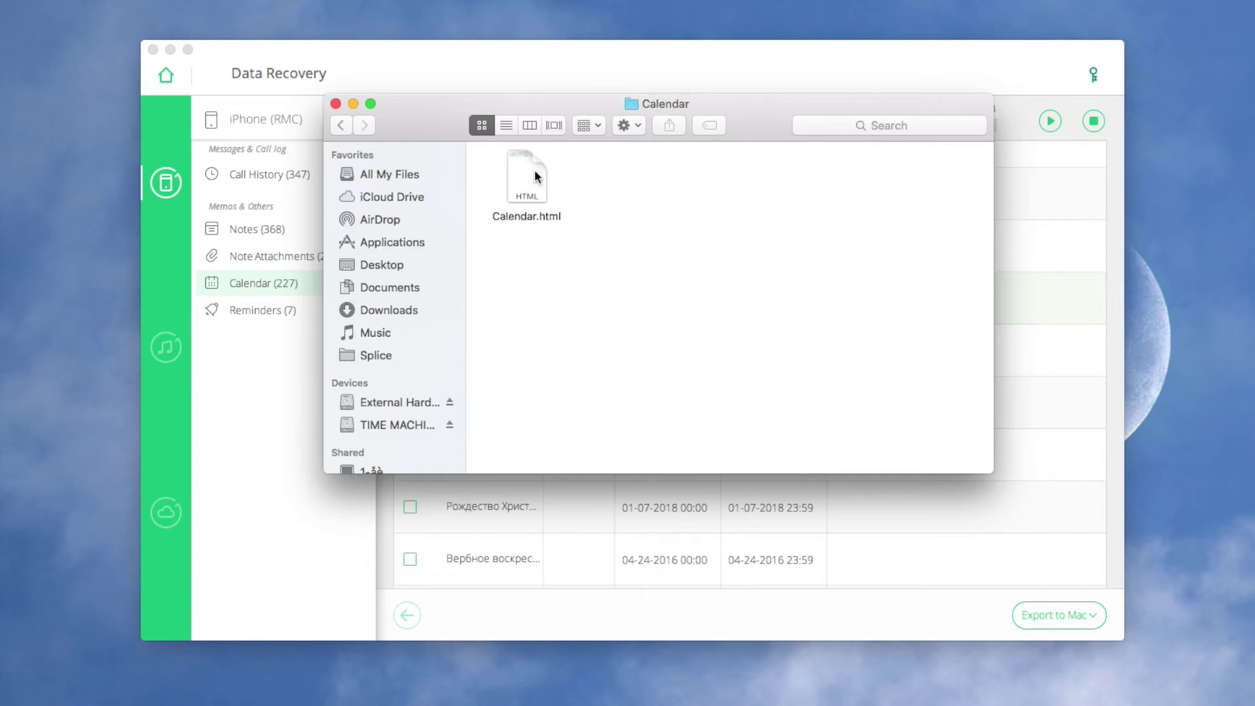
click(535, 173)
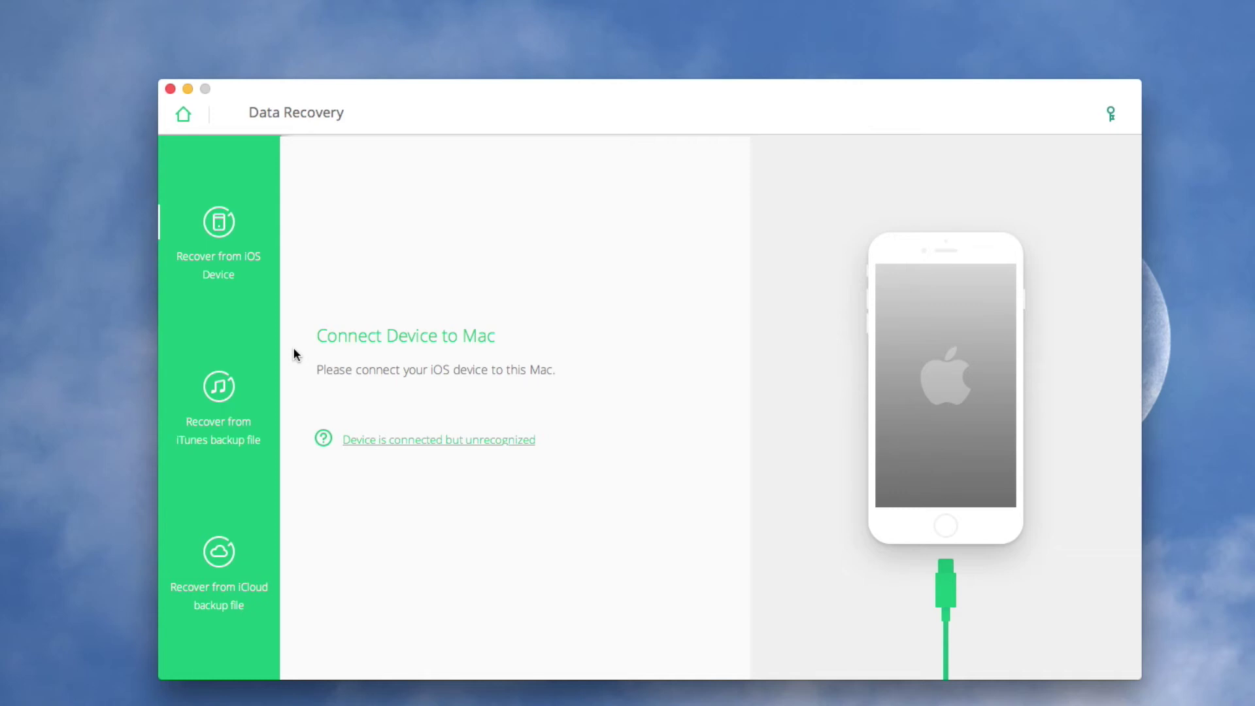
- In Recover from iTunes backup file mode, scan the iPad backup
click(253, 402)
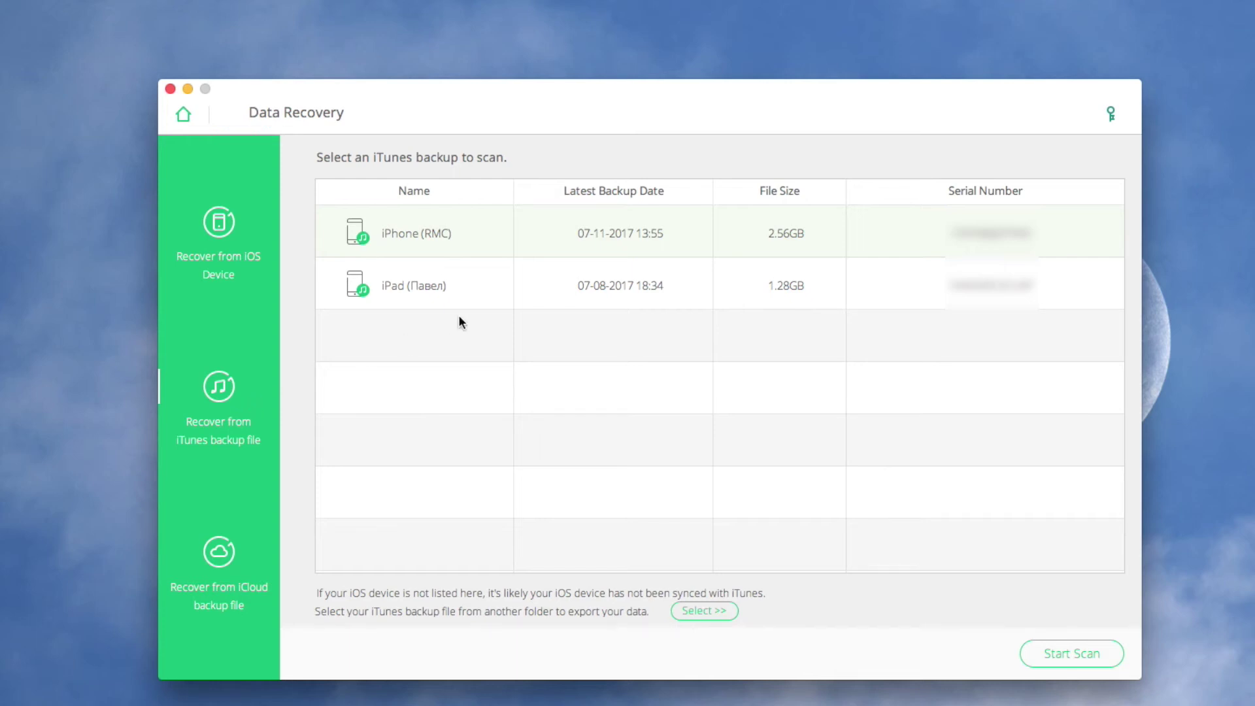
click(504, 286)
click(1101, 656)
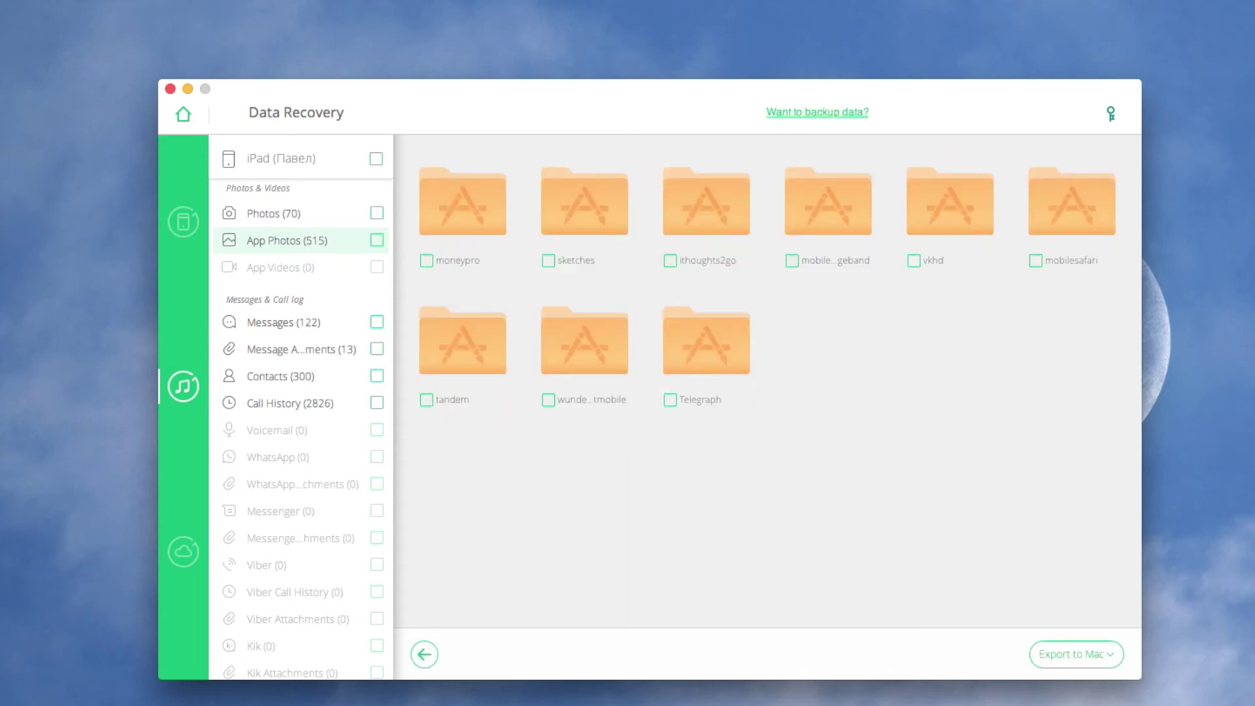
- Export logo-win-mac and the file system thumbnail from the ithoughts2go folder to the Desktop
click(737, 212)
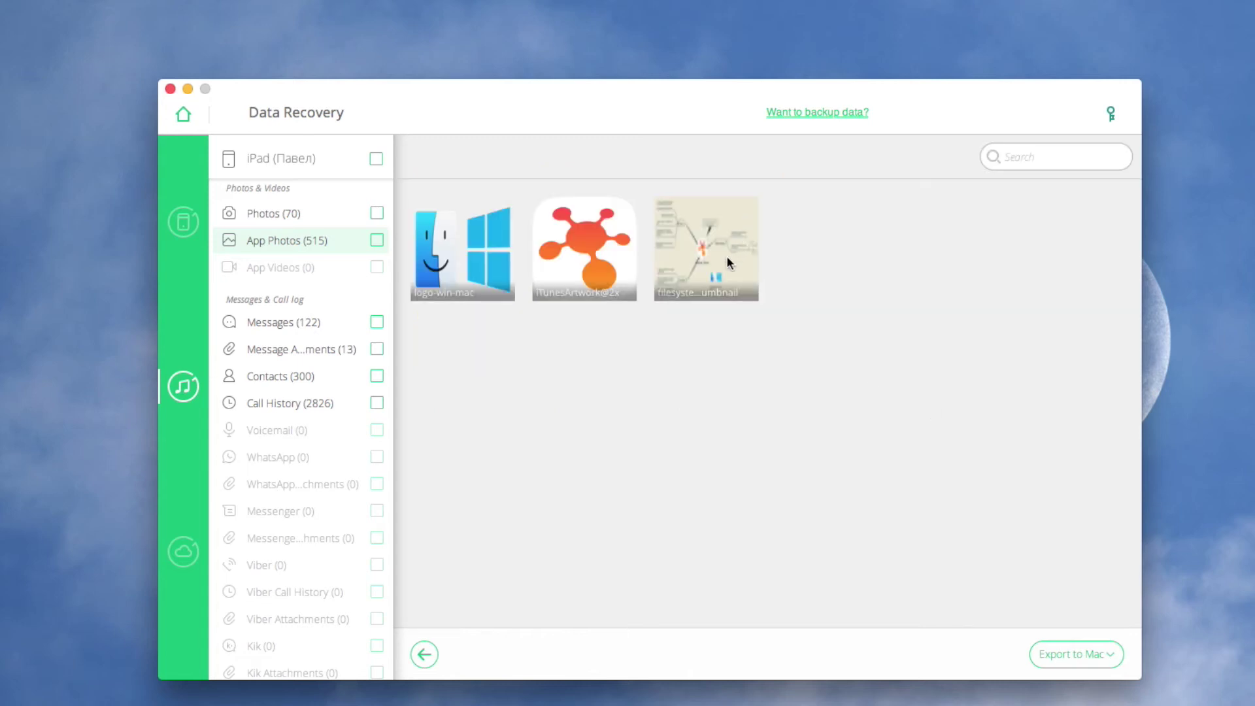
click(729, 262)
click(456, 244)
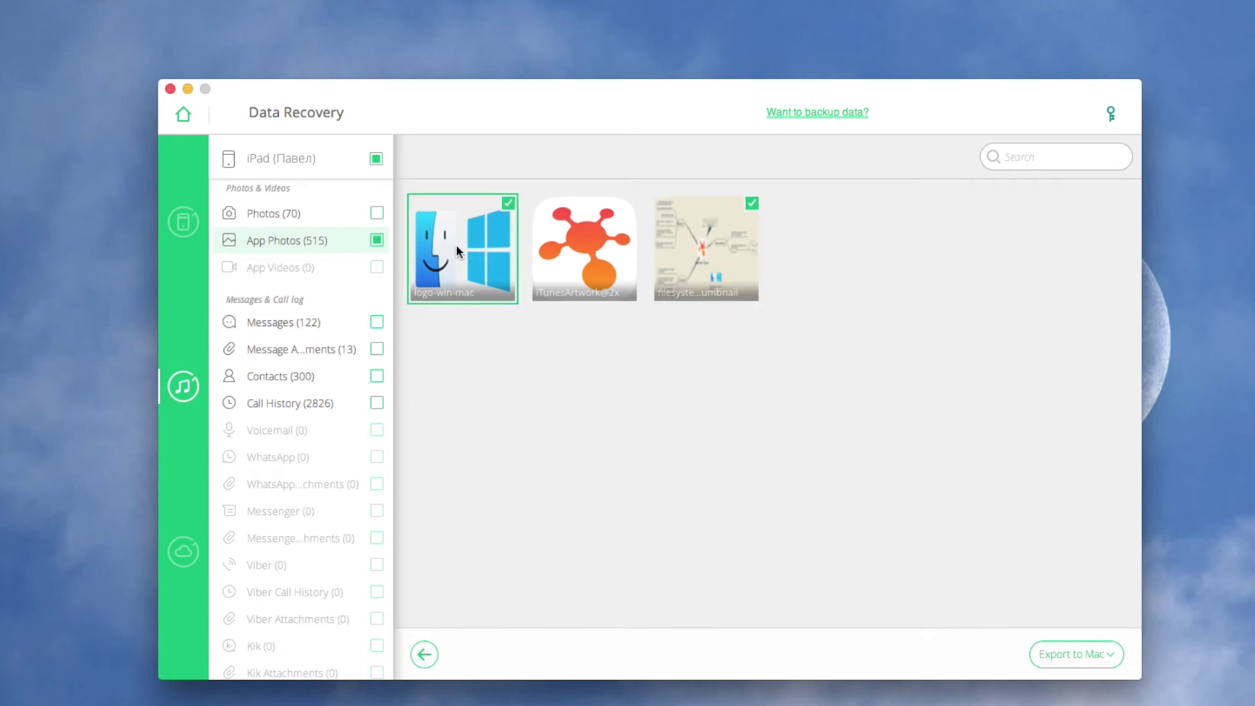
click(1075, 653)
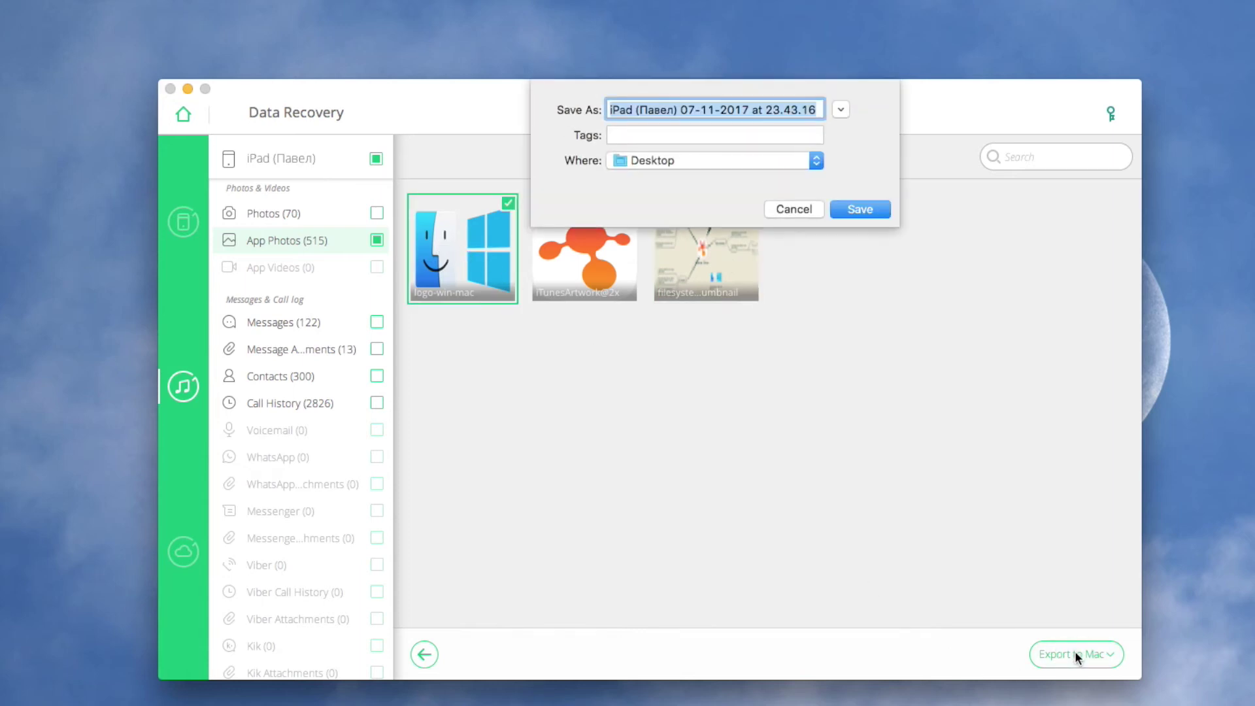
click(860, 209)
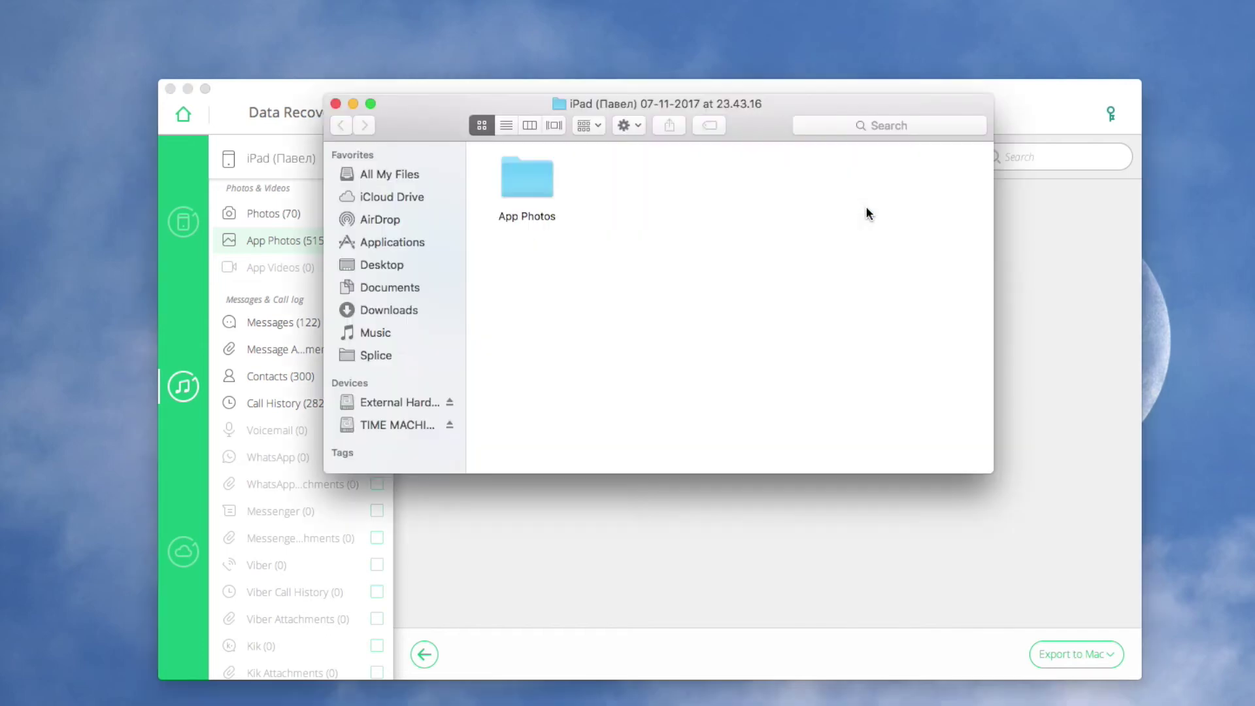
- Open App Photos > ithoughts2go and inspect filesystem_thumbnail.png and logo-win-mac.png
double_click(513, 174)
double_click(512, 174)
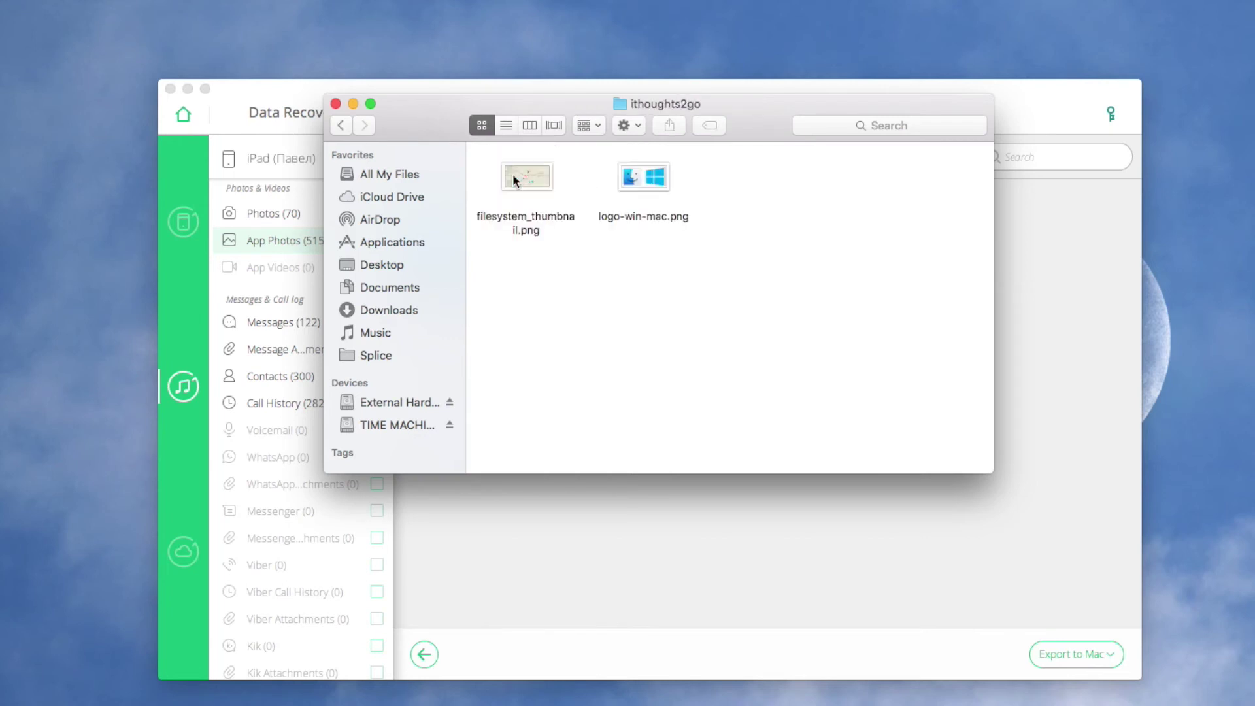
click(512, 174)
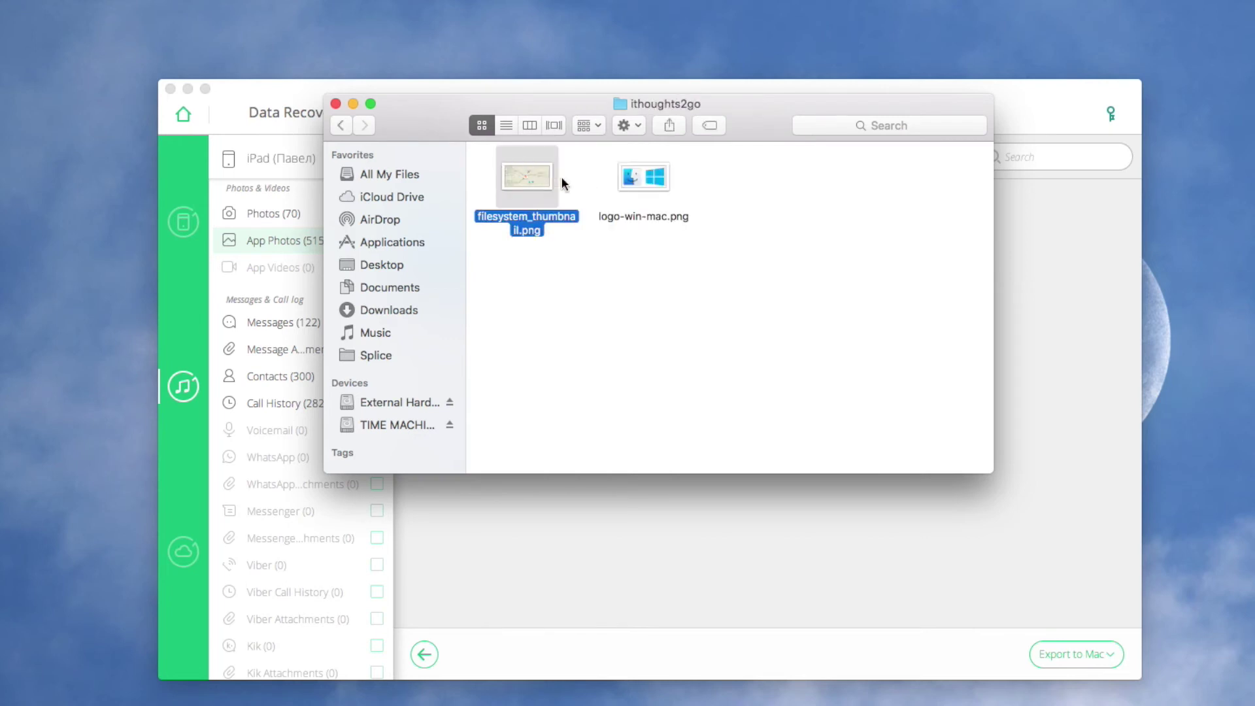
click(646, 181)
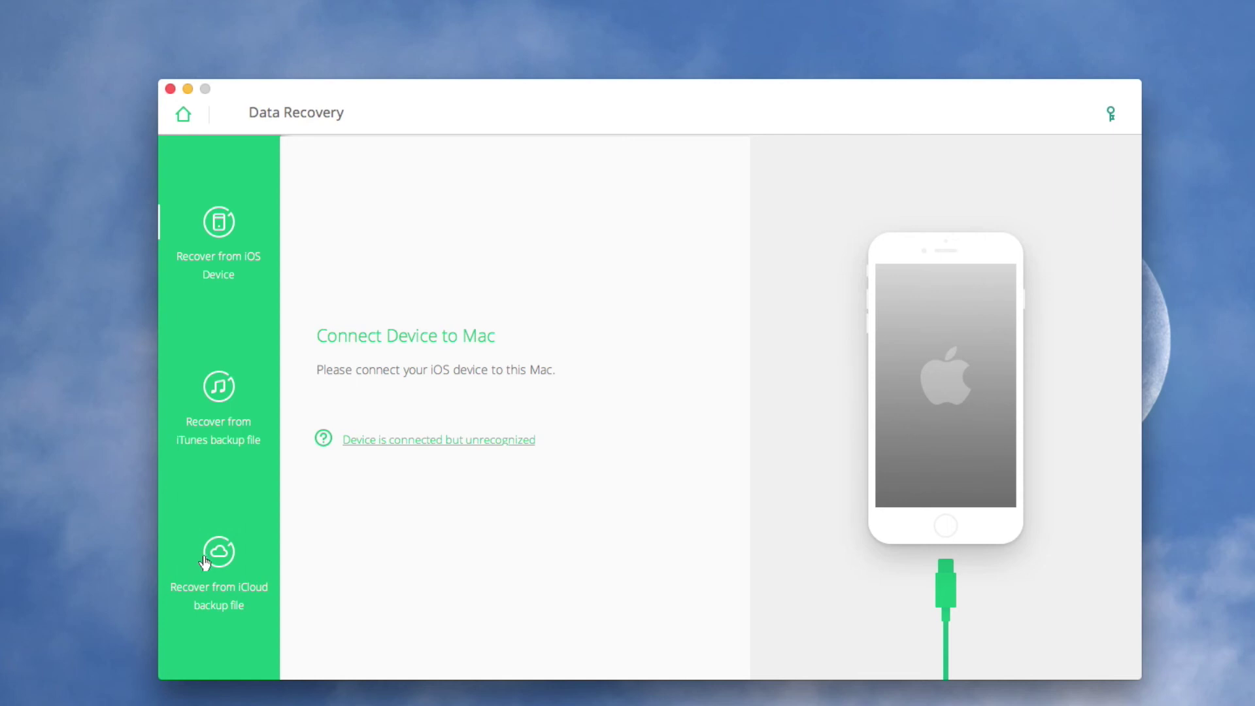
- Switch to iCloud backup recovery and sign in with the Apple ID and password
click(213, 561)
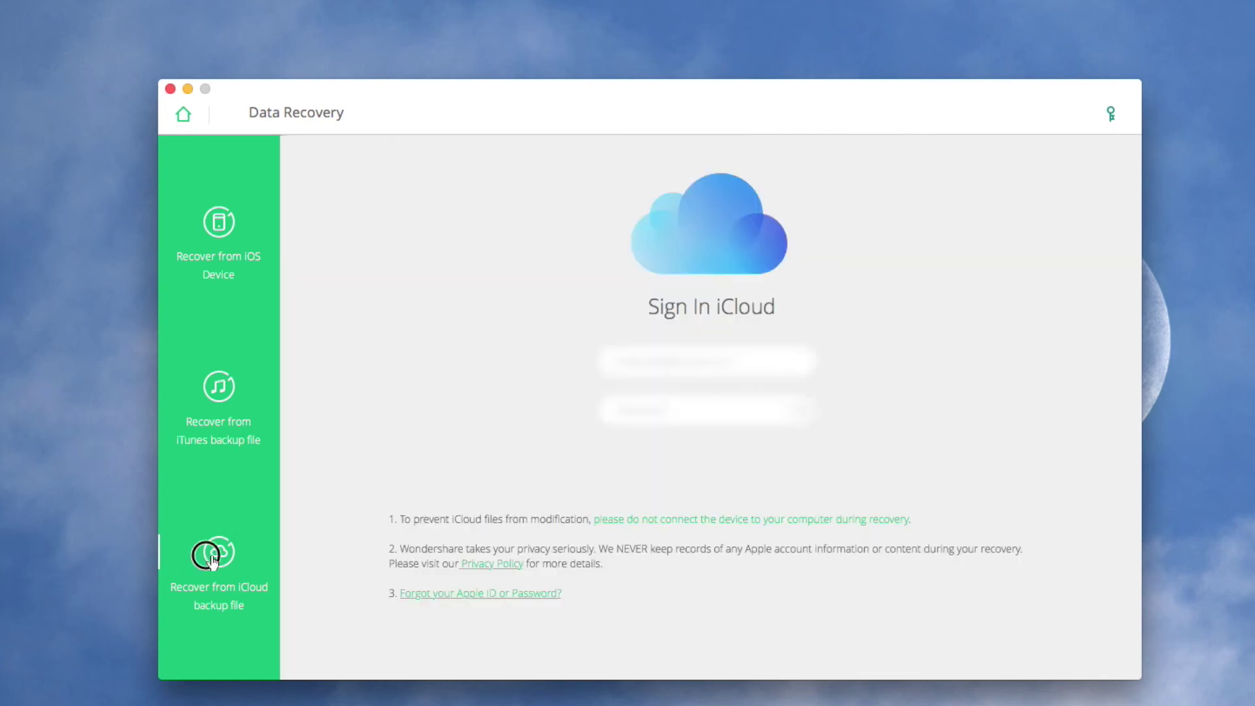
click(715, 364)
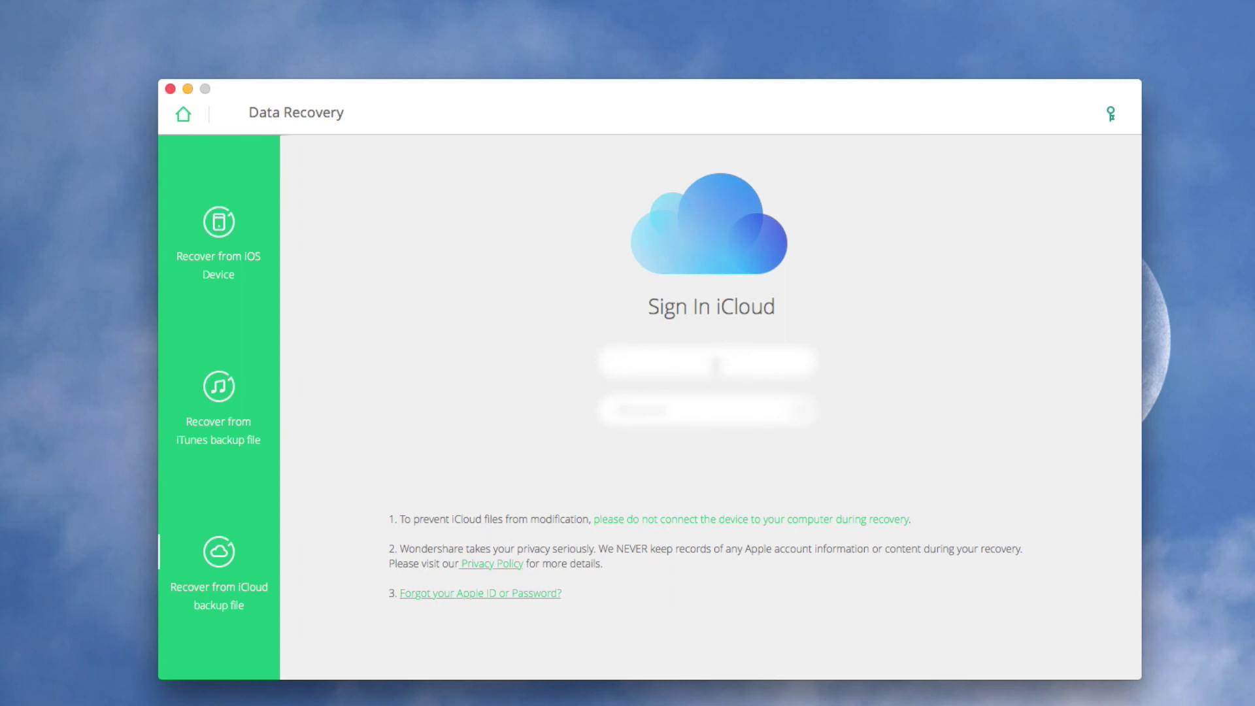
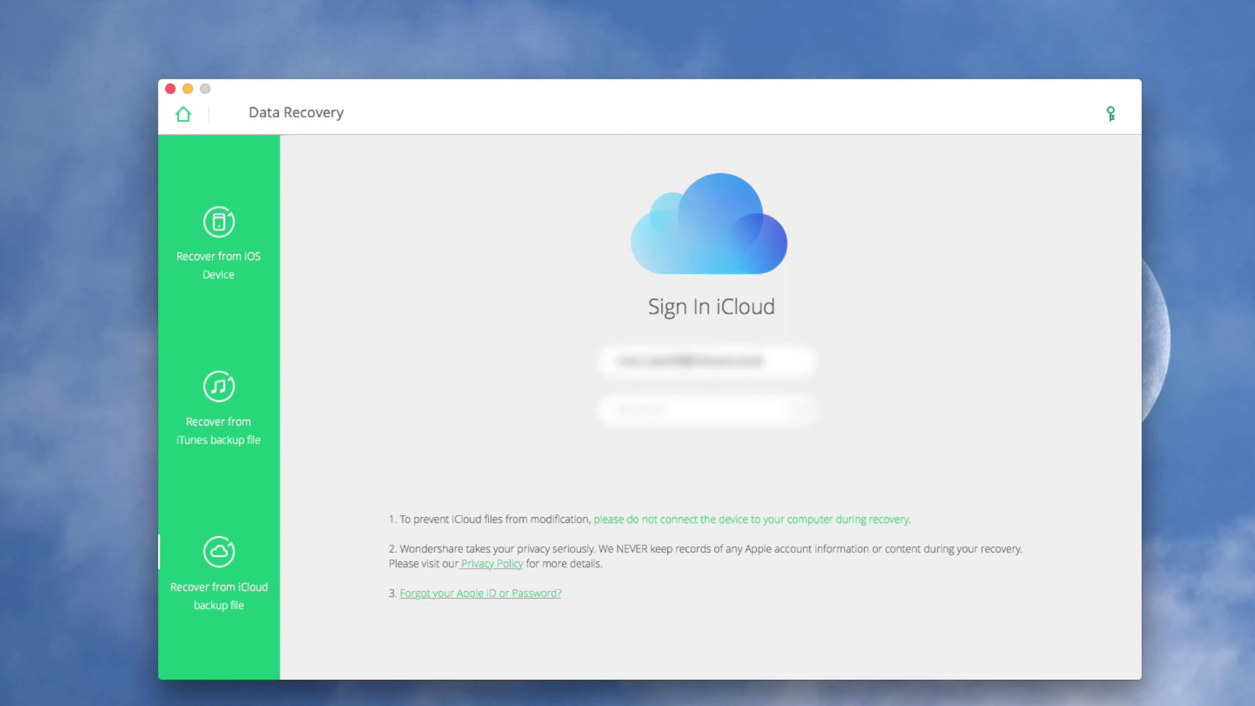
key(Tab)
text(password1234)
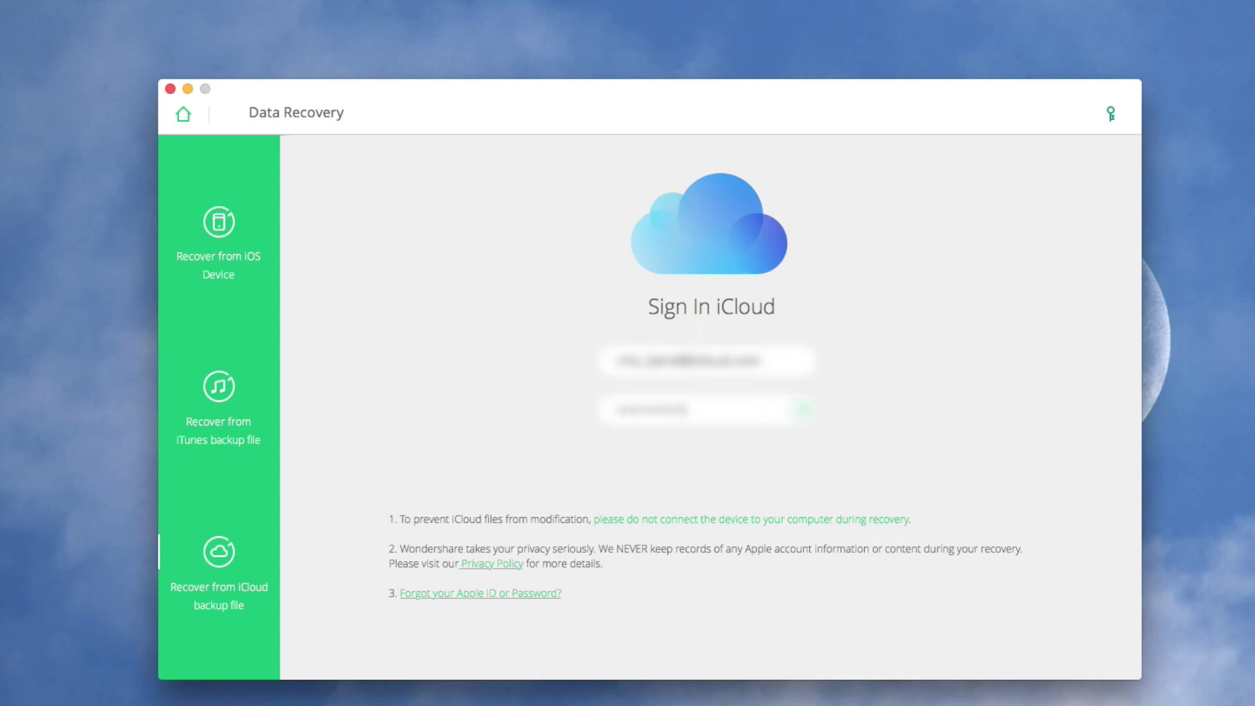
text(5678)
key(Return)
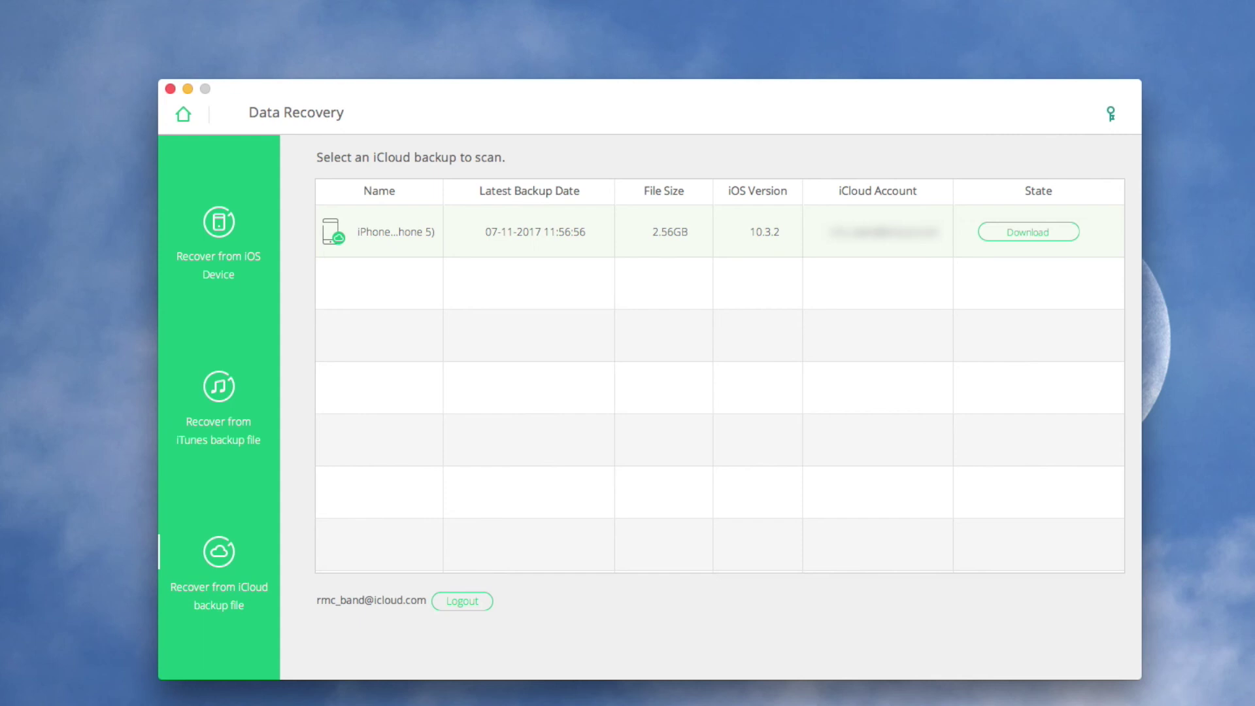
- Download the iPhone iCloud backup limited to Camera Roll, Call History and Contacts
click(1029, 233)
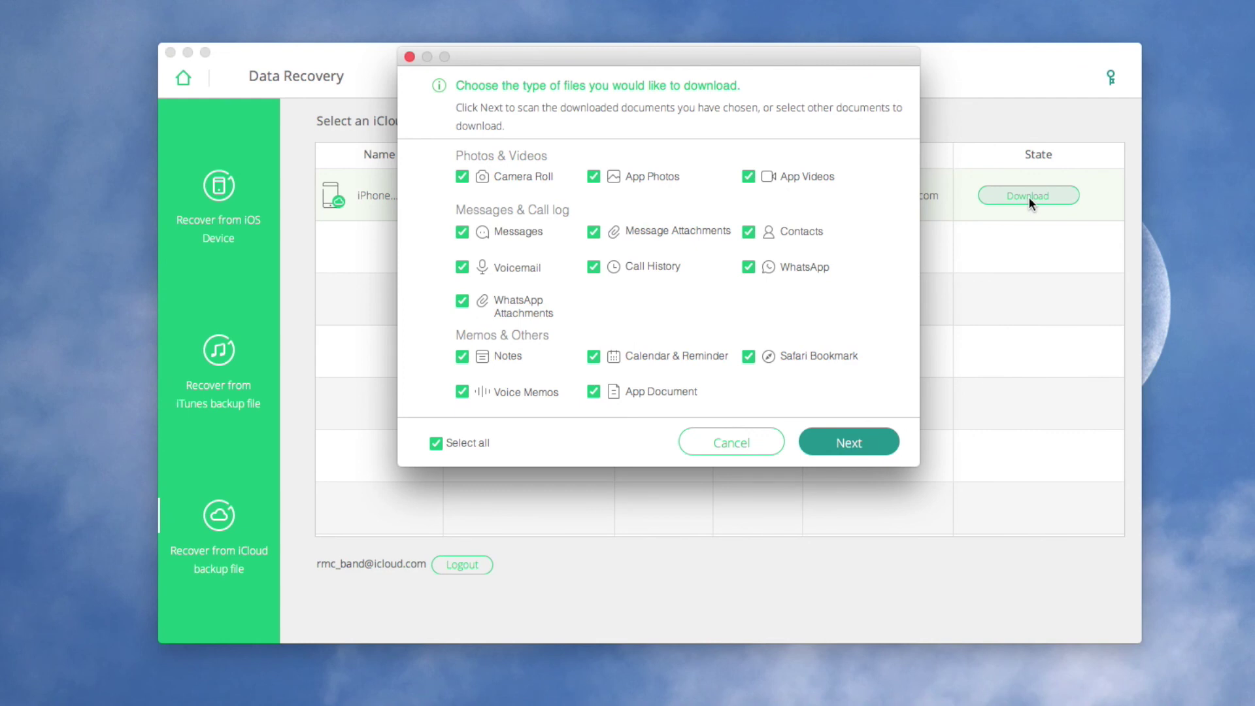
click(477, 443)
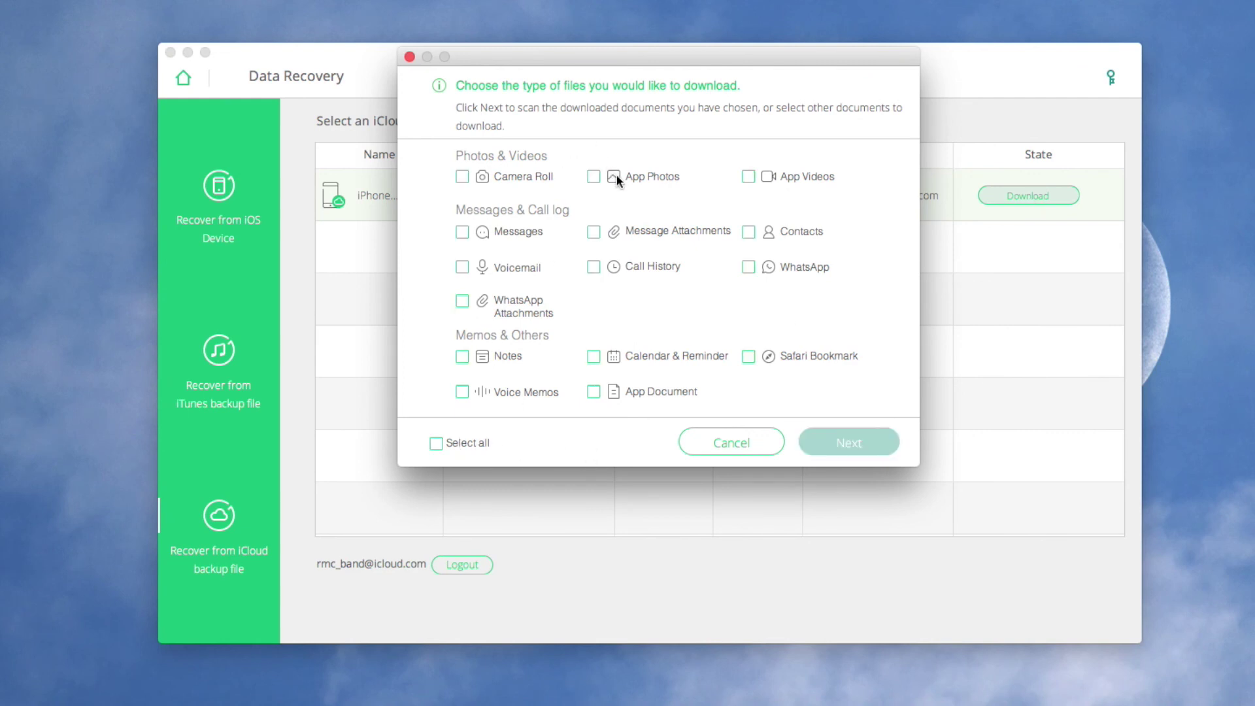
click(540, 175)
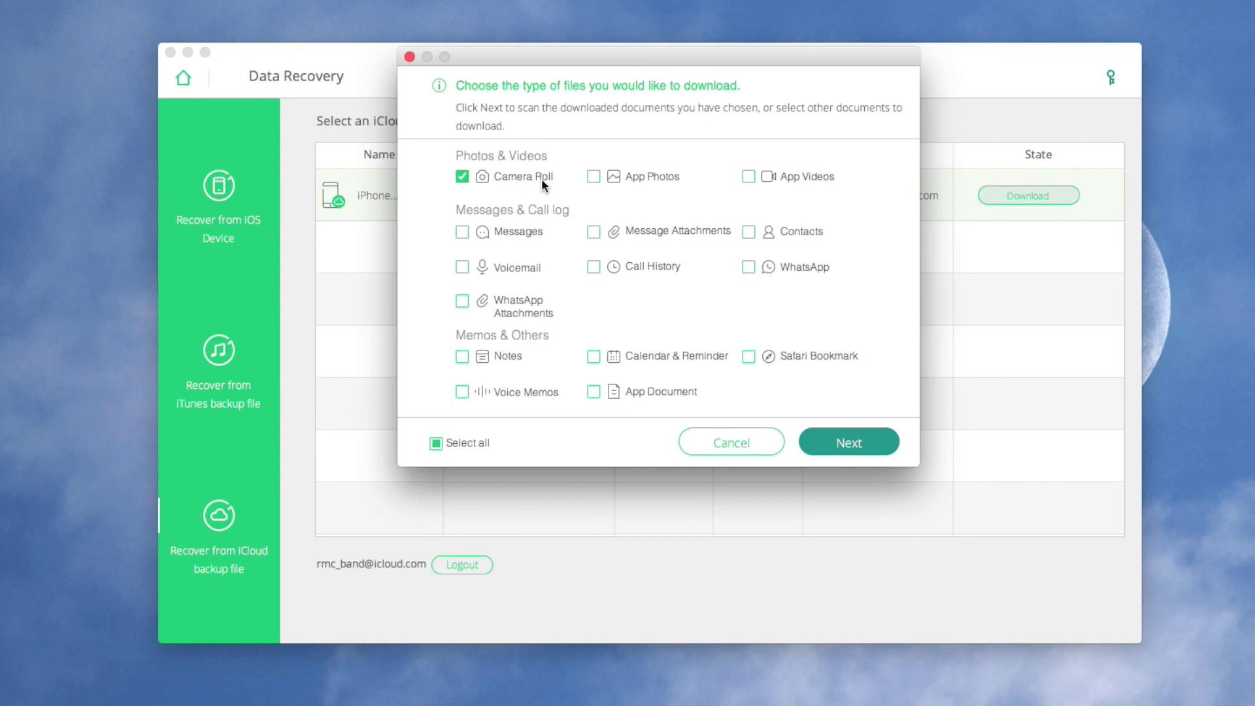
click(649, 265)
click(782, 232)
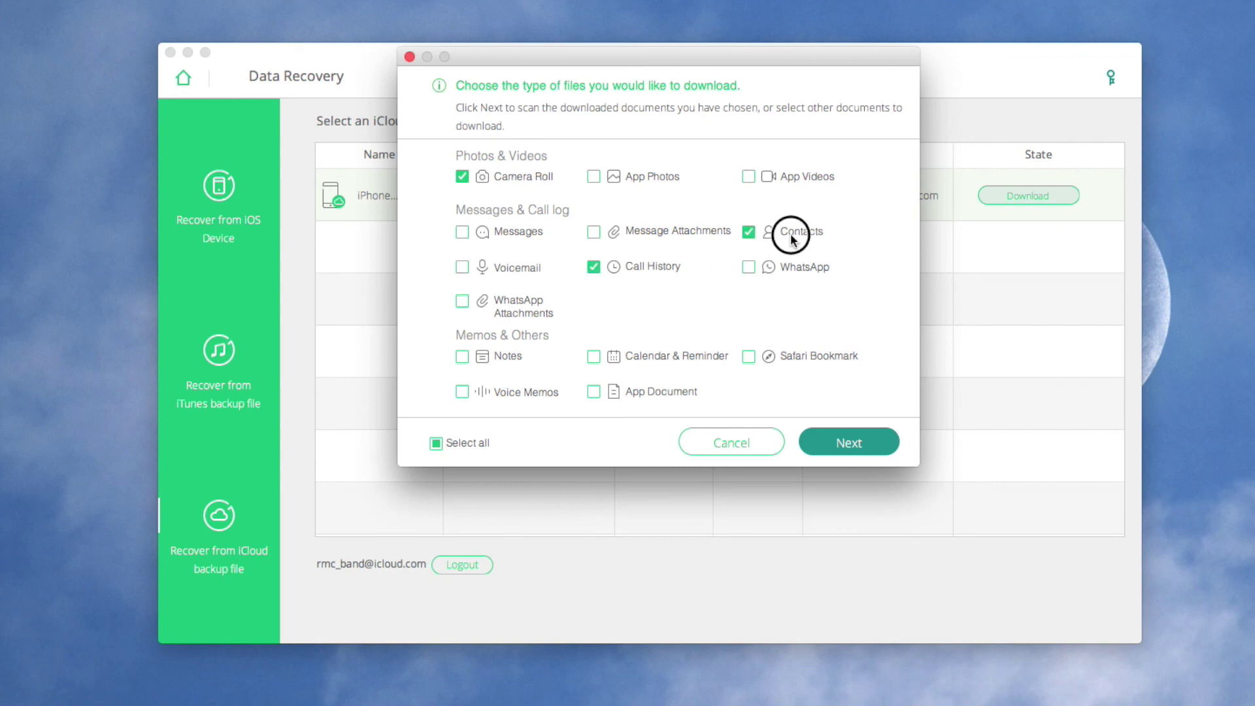
click(857, 433)
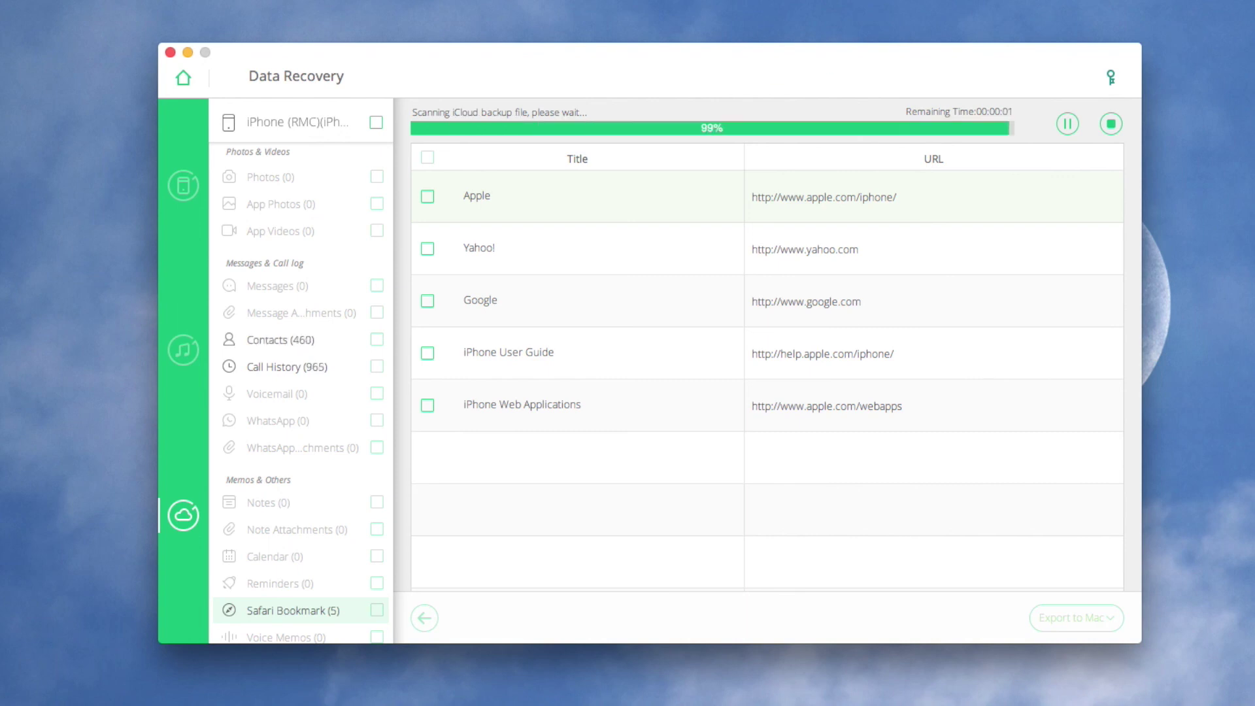
- From Photos (33), export the desk, dark night and street-scene photos to the Mac
click(345, 182)
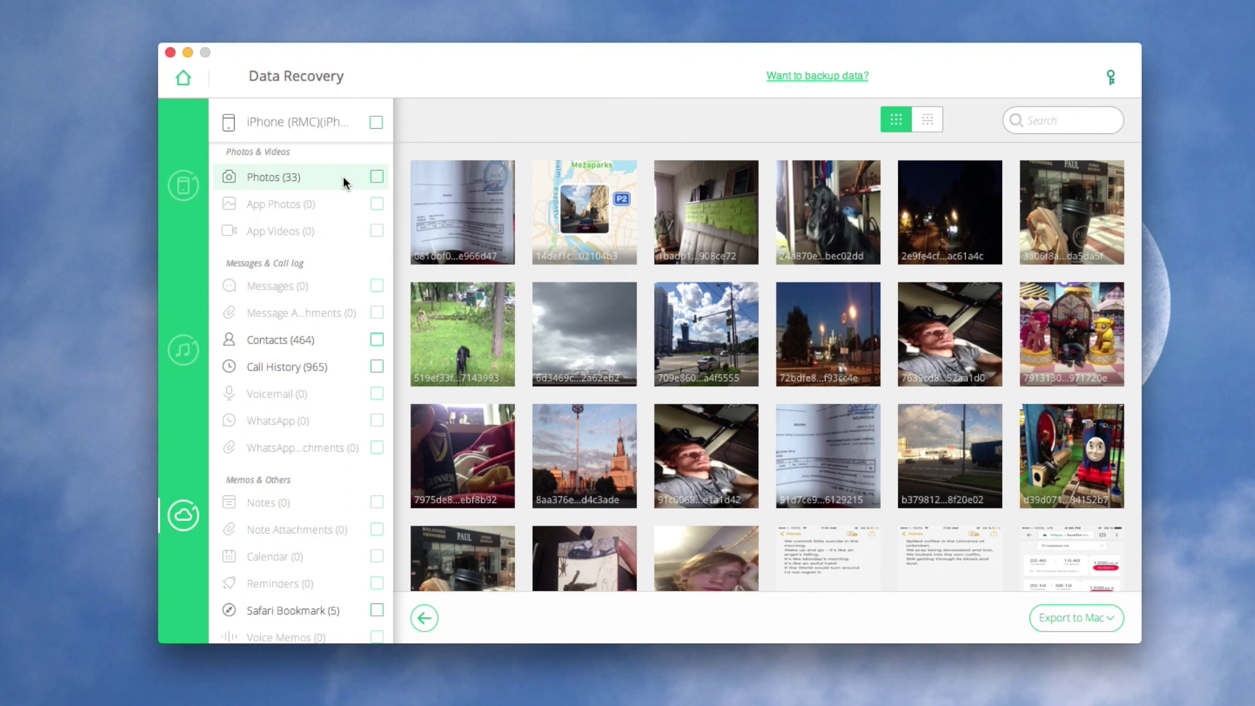
click(712, 225)
click(951, 235)
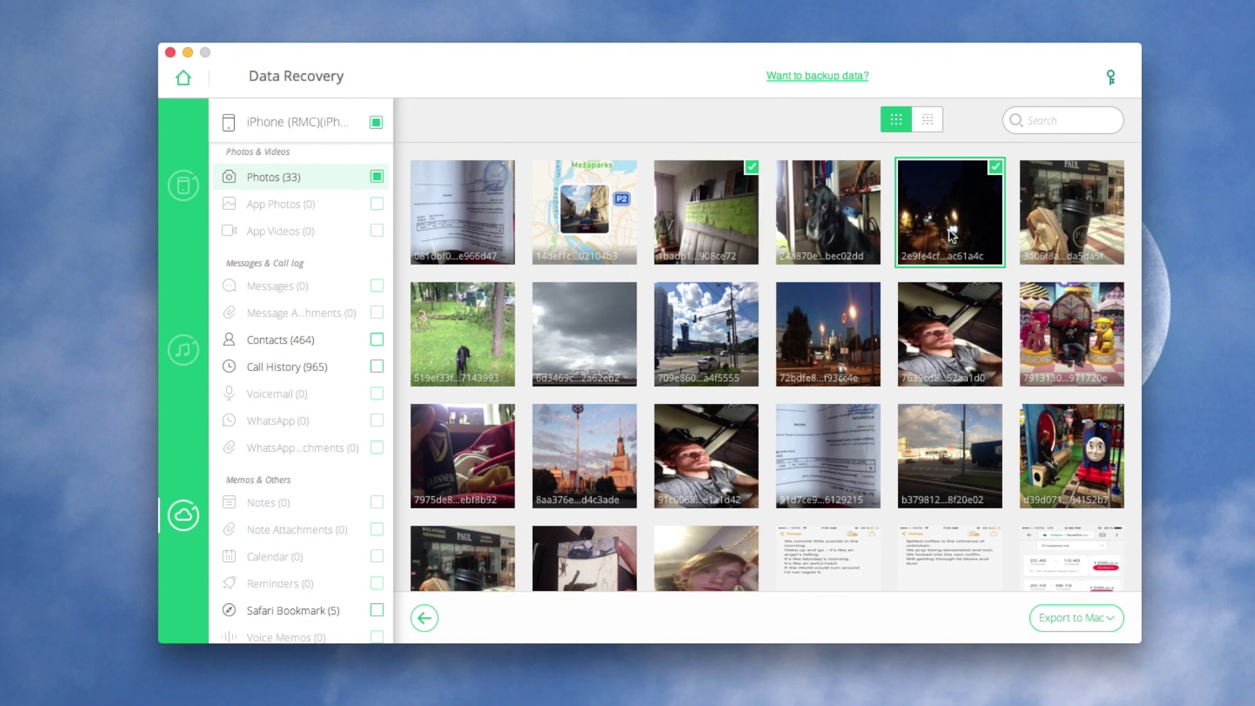
click(721, 338)
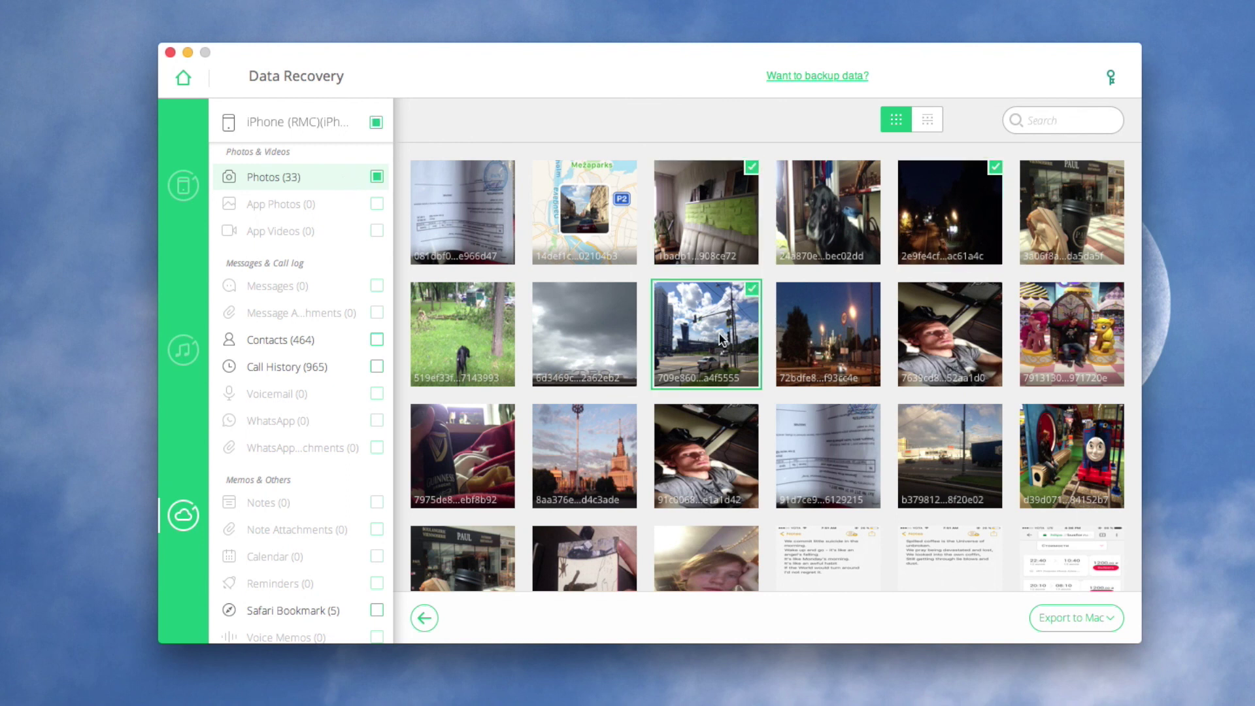
click(1069, 620)
click(871, 173)
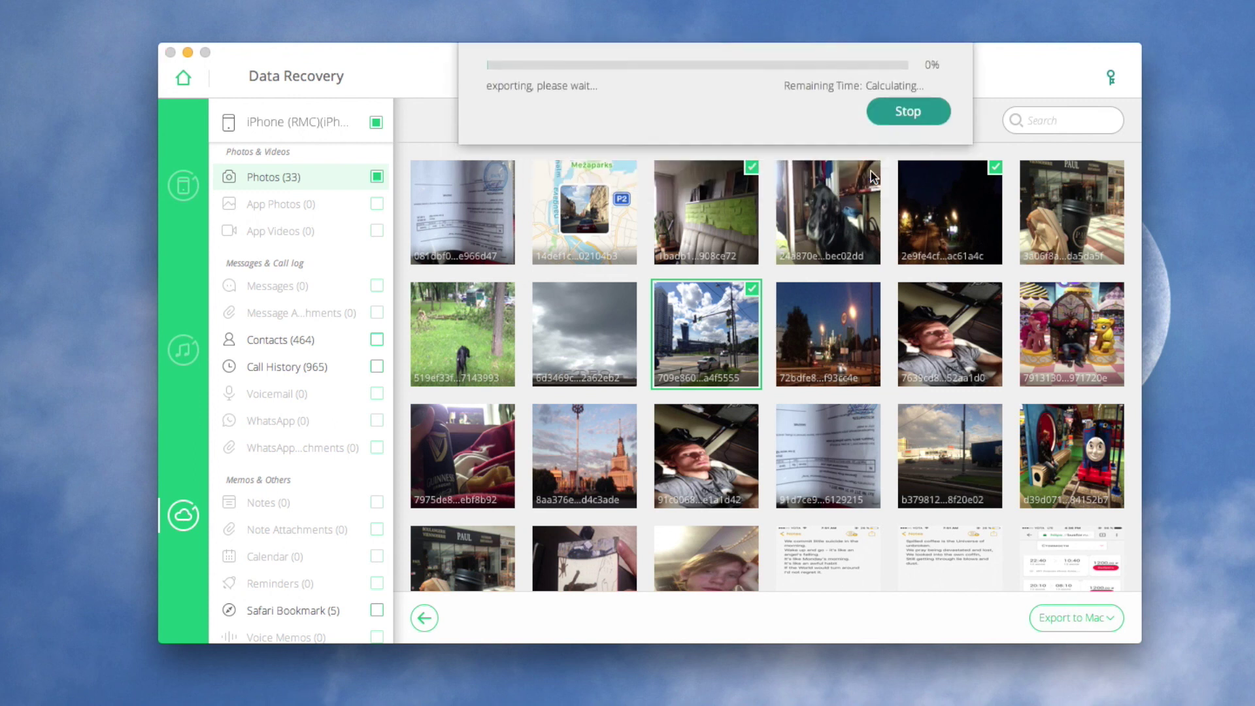
- Open the exported Photos folder and select each of the three recovered JPG files
click(511, 144)
double_click(510, 144)
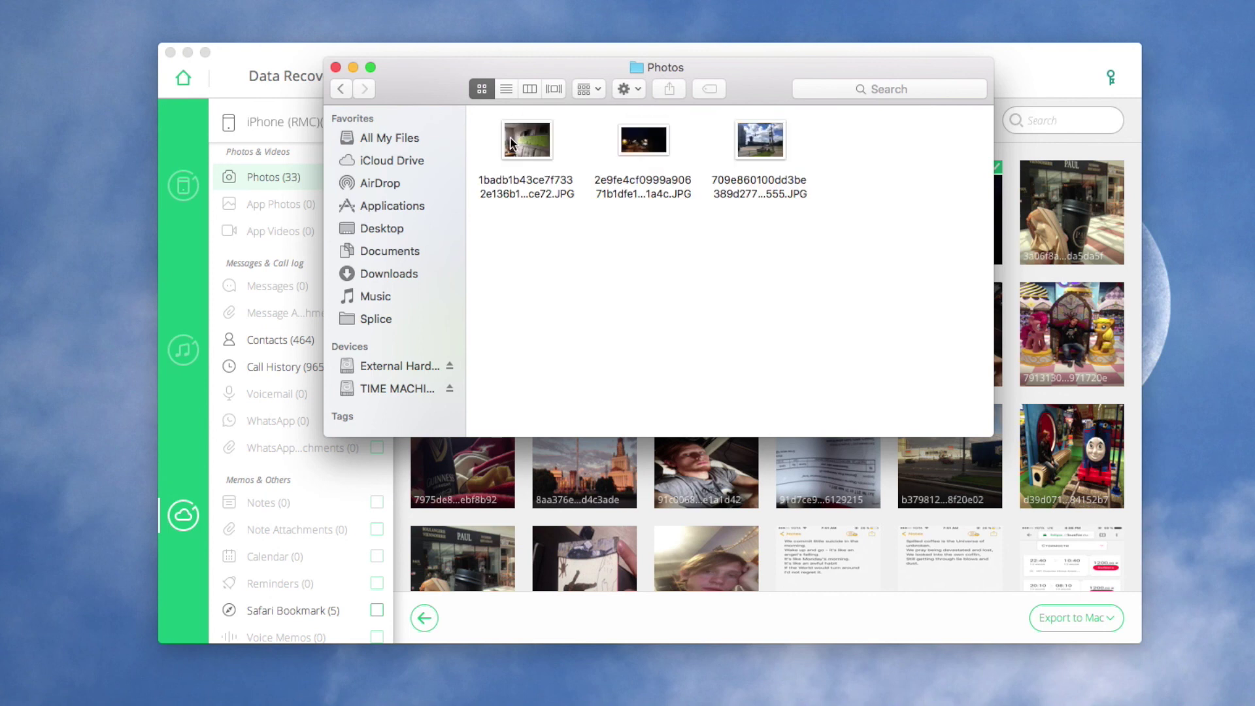
click(515, 146)
click(630, 150)
click(762, 150)
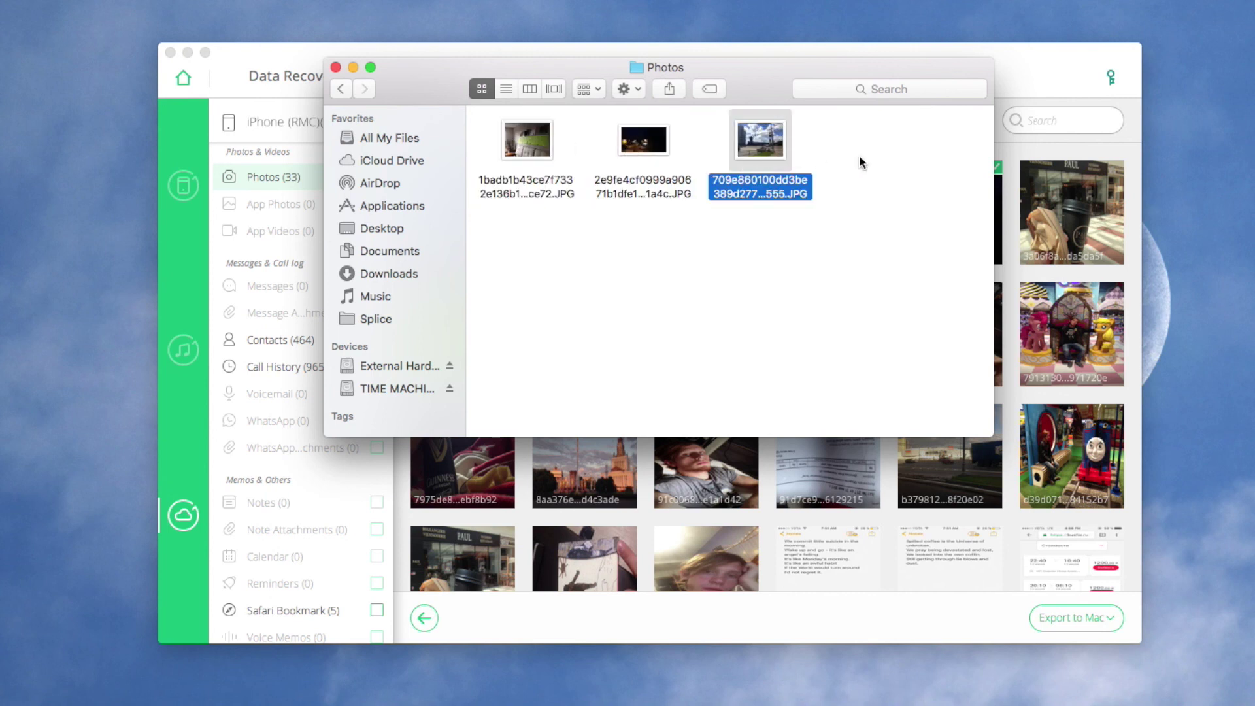